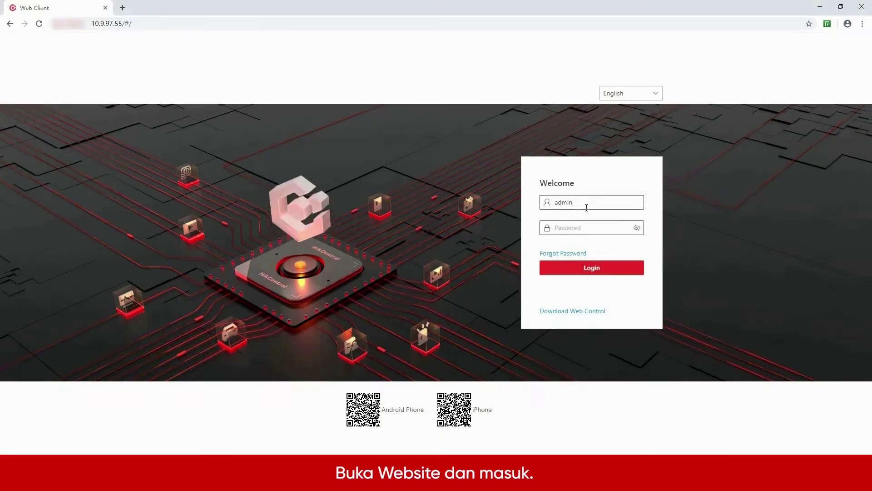
# Step: Log in to the web client by entering the account password on the login page
pyautogui.press('Tab')
pyautogui.write('********')
pyautogui.press('Return')
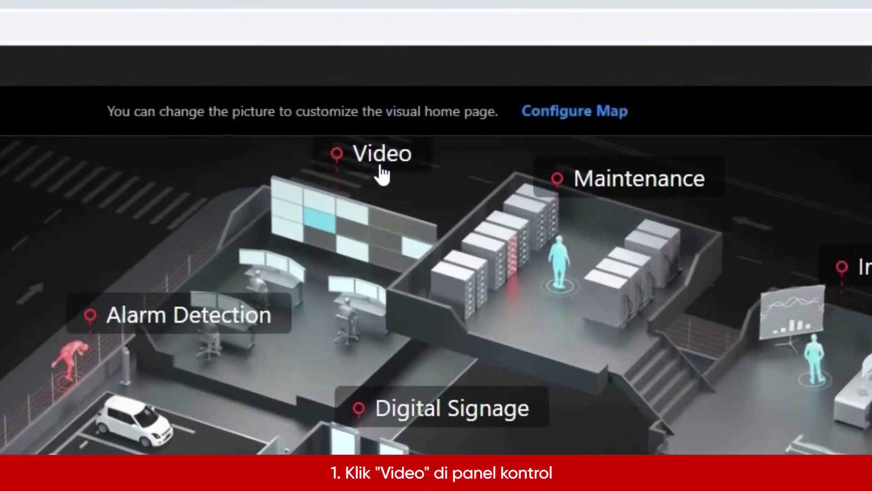
# Step: View the Video overview, return to the home page, and show the Wizard dropdown
pyautogui.click(382, 175)
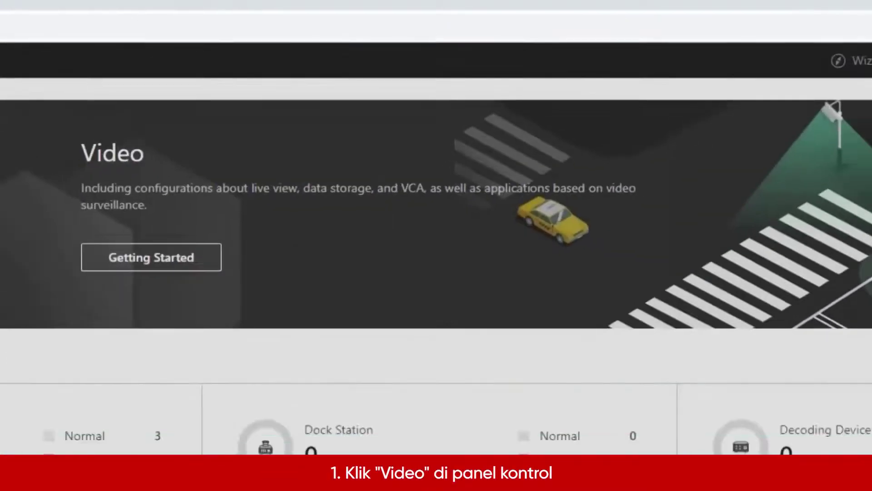
pyautogui.click(11, 42)
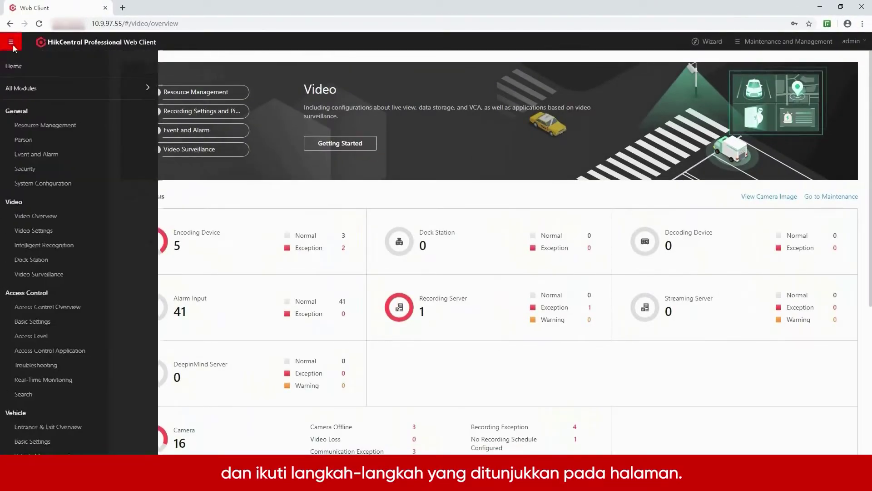
pyautogui.click(14, 67)
pyautogui.click(700, 41)
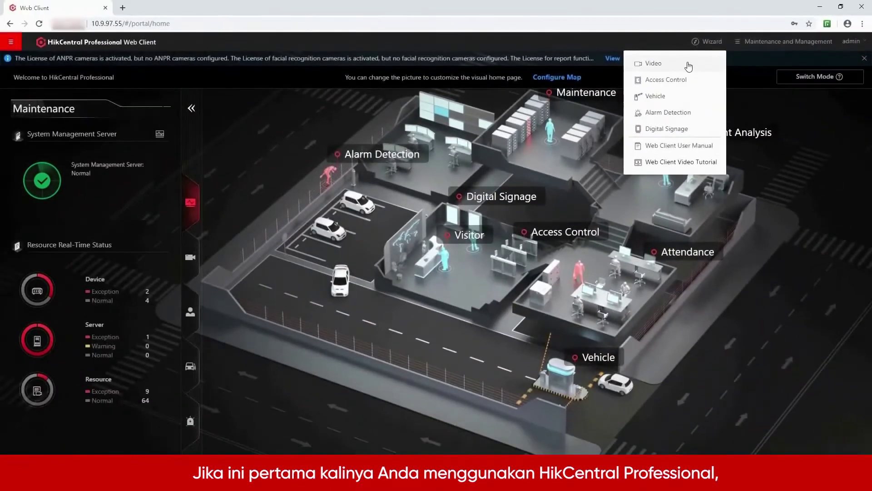
# Step: Start the Video wizard and browse its Configuration On System checklist
pyautogui.click(497, 129)
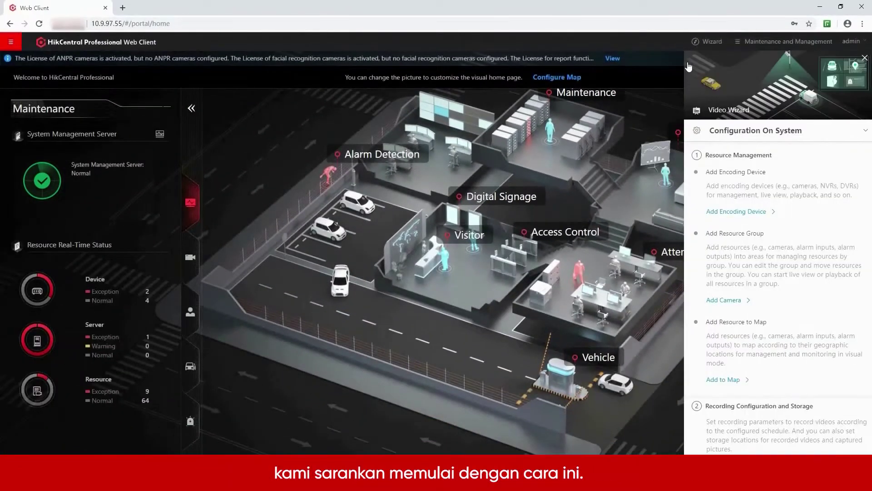
pyautogui.scroll(-5, 732, 147)
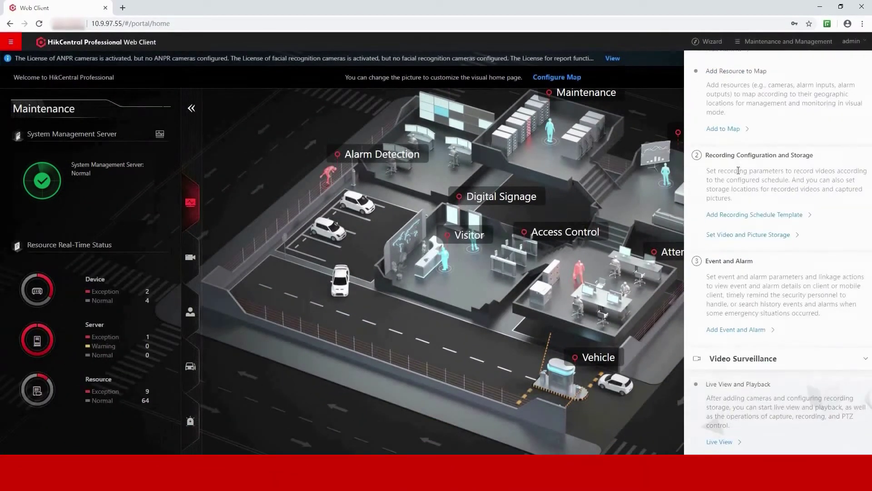
pyautogui.scroll(5, 738, 170)
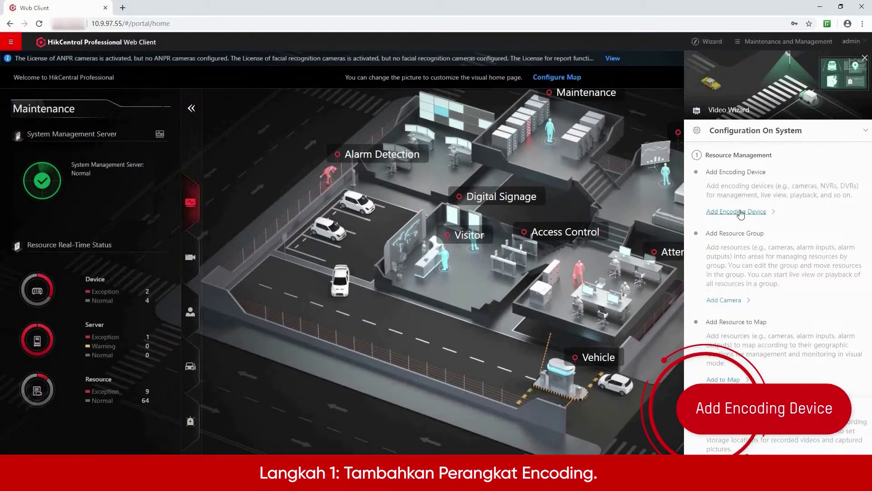
# Step: Add an encoding device via Hikvision Private Protocol at 10.9.97.240, named 'DeepinMind NVR', with its password
pyautogui.click(741, 214)
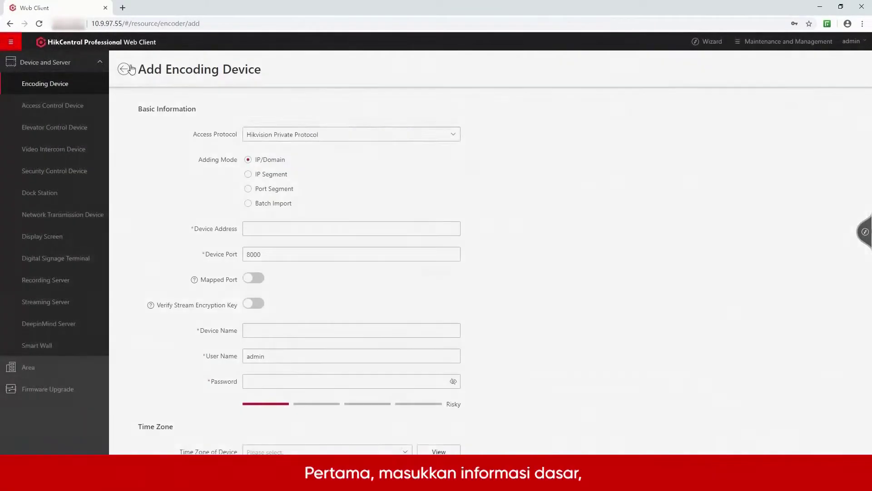
pyautogui.click(425, 138)
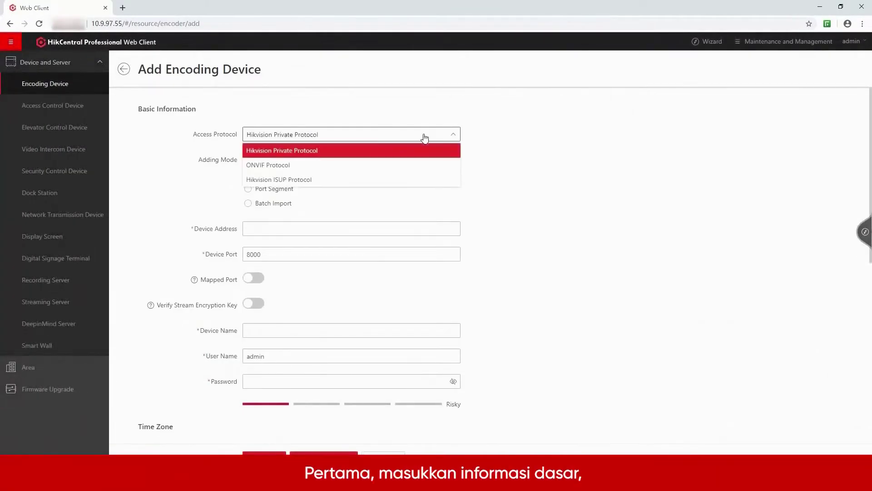
pyautogui.click(419, 205)
pyautogui.click(415, 228)
pyautogui.write('10.9.97.240')
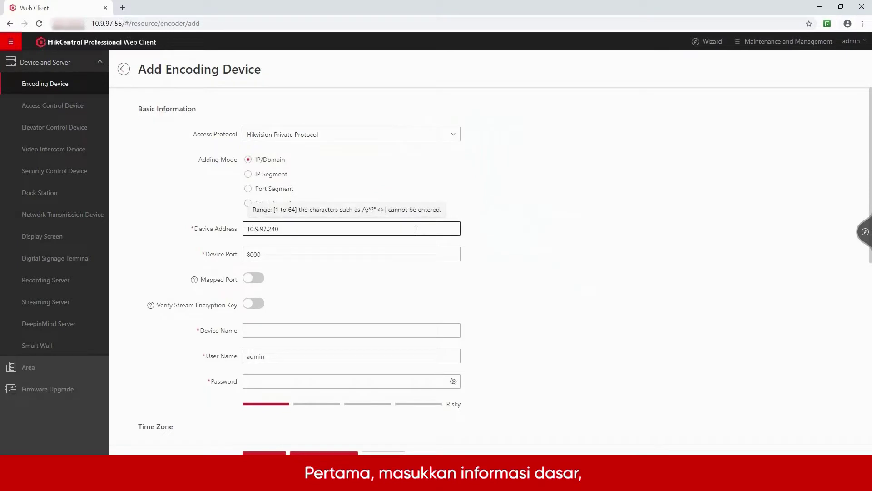
pyautogui.click(344, 328)
pyautogui.write('DeepinMind NVR')
pyautogui.scroll(-2, 344, 328)
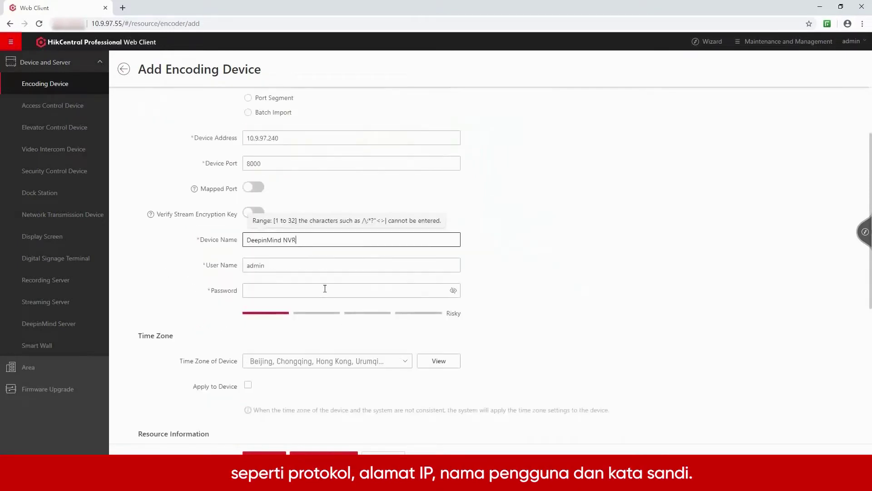
pyautogui.click(325, 289)
pyautogui.write('********')
# Step: Import all of the device's resources and keep Encoding Device as the storage location
pyautogui.scroll(-2, 325, 291)
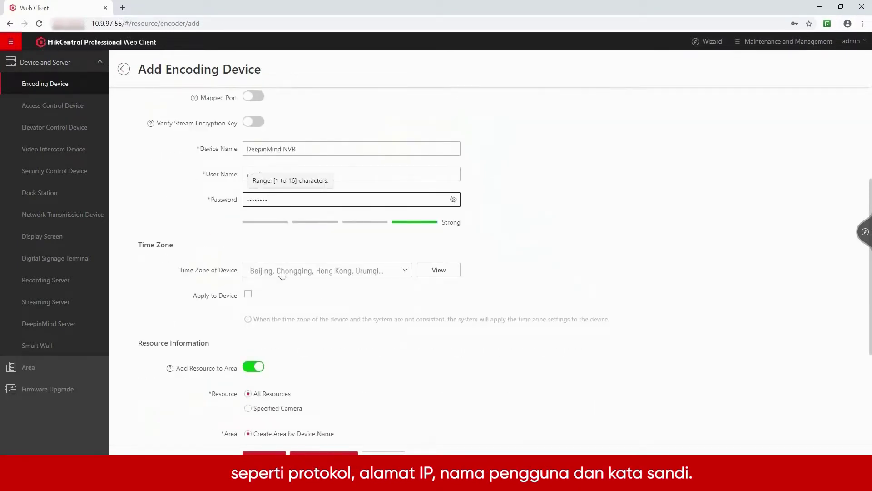
pyautogui.scroll(-3, 275, 315)
pyautogui.click(269, 248)
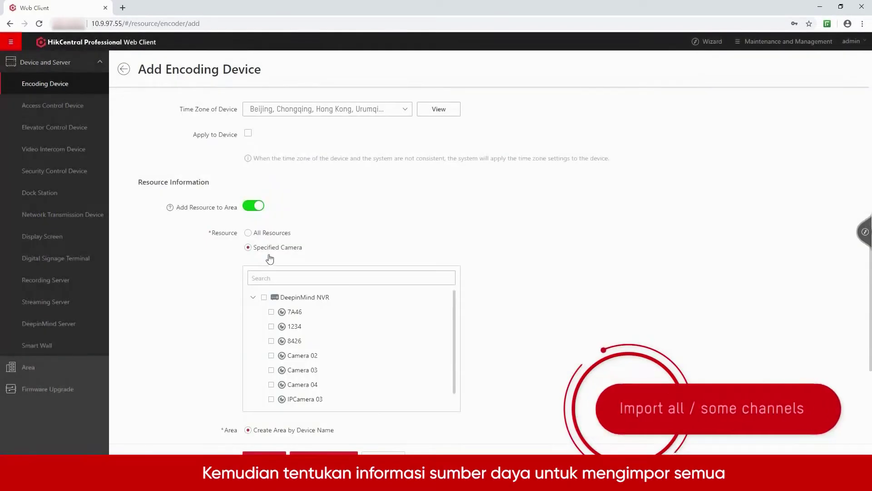
pyautogui.scroll(-3, 281, 317)
pyautogui.scroll(1, 268, 218)
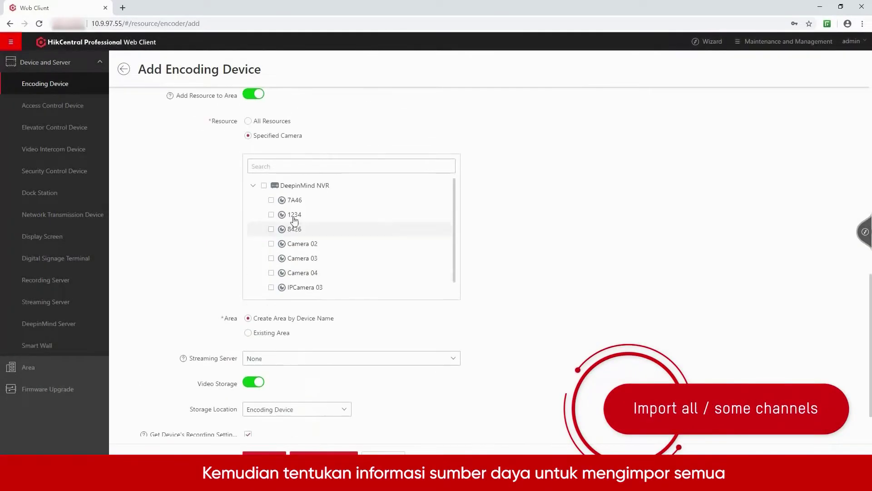
pyautogui.click(282, 124)
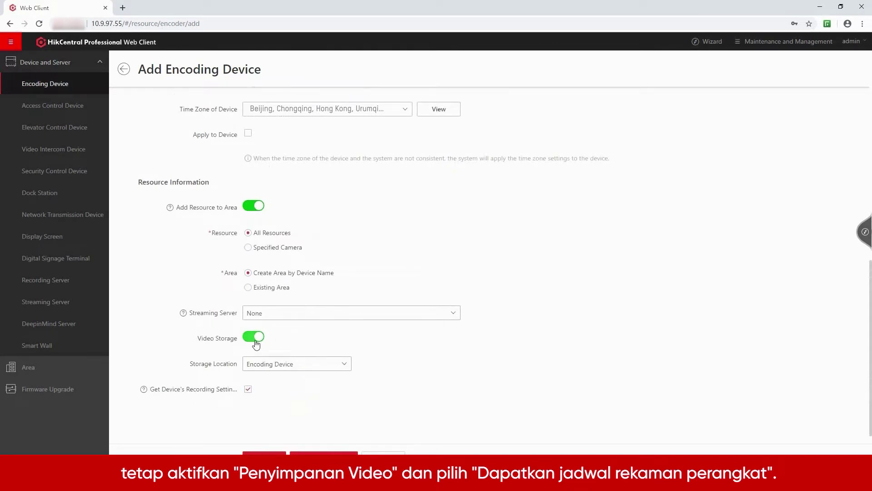
pyautogui.click(345, 366)
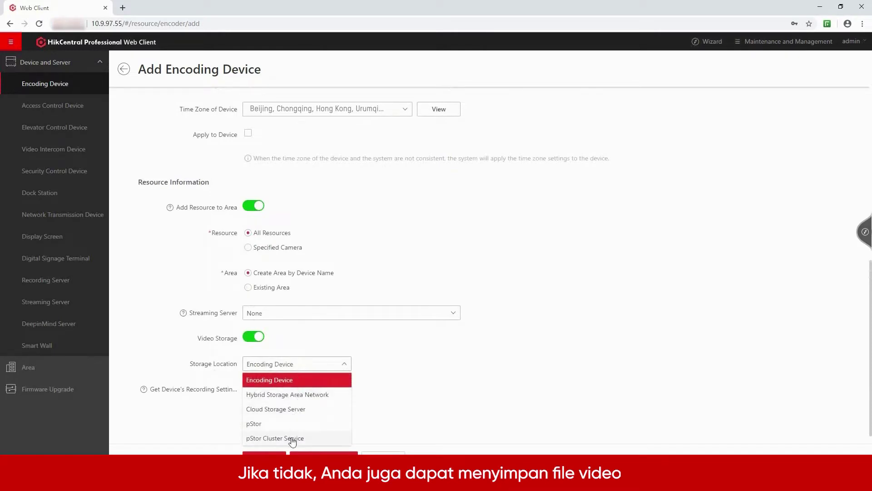
pyautogui.click(299, 379)
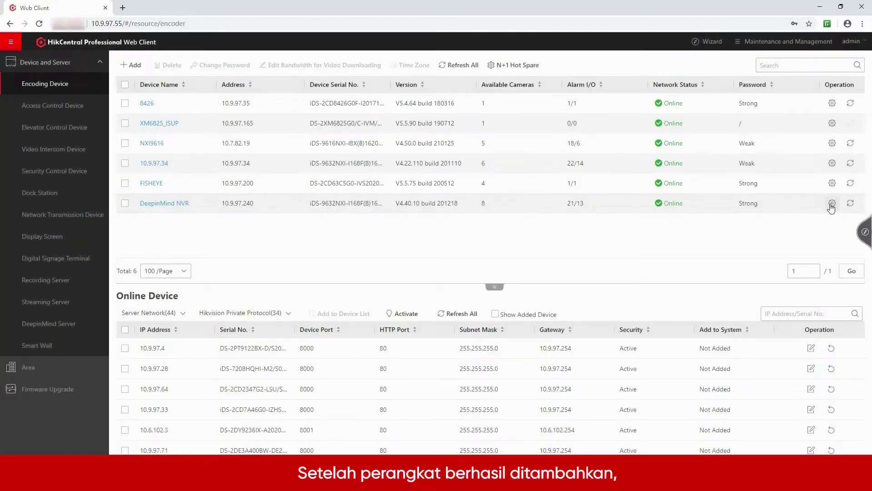
# Step: Check the NVR's Remote Configuration, then go via the Video wizard to the area's camera list
pyautogui.click(832, 204)
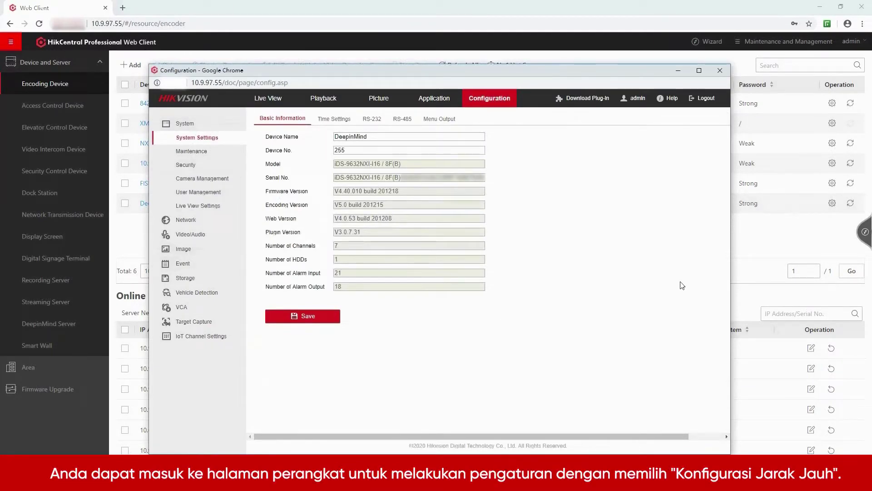
pyautogui.click(726, 70)
pyautogui.click(865, 233)
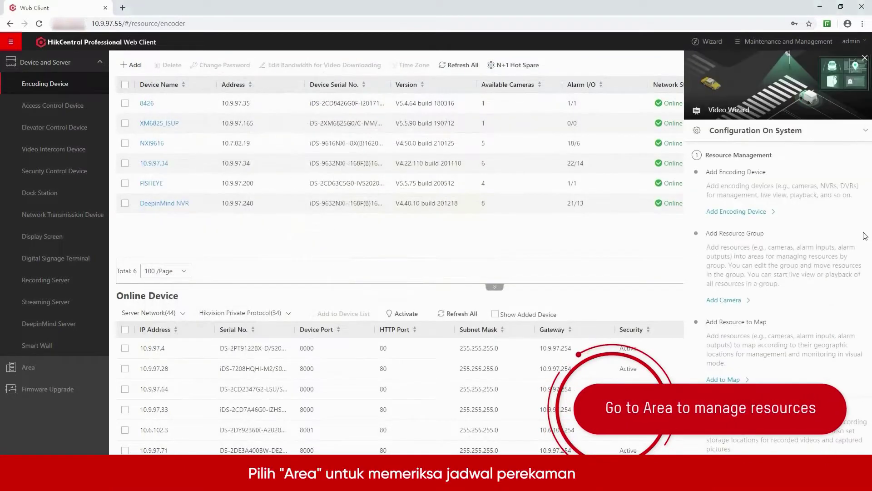
pyautogui.click(713, 301)
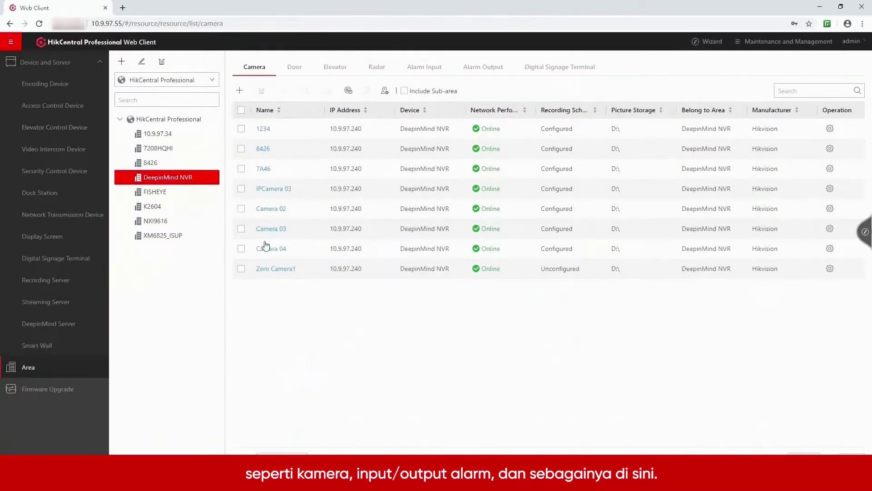
# Step: Rename camera 8426 to East Gate and keep main storage recording on the encoding device
pyautogui.click(263, 148)
pyautogui.click(392, 149)
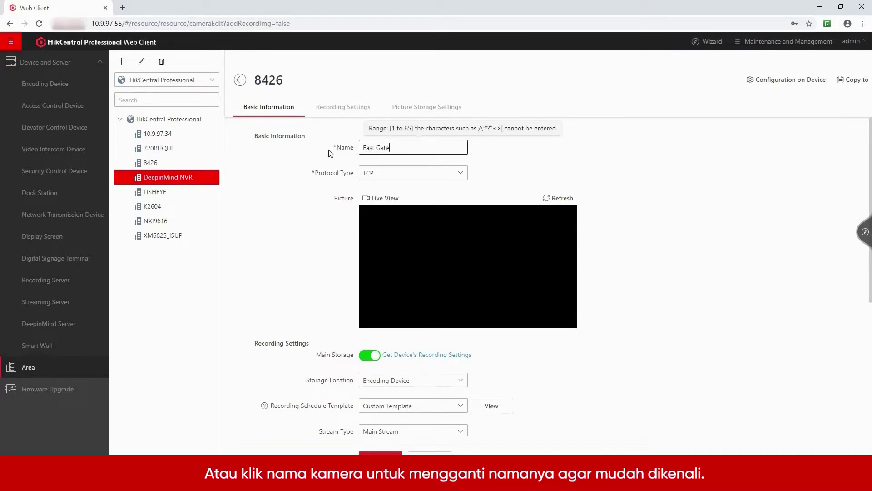
pyautogui.scroll(-2, 583, 340)
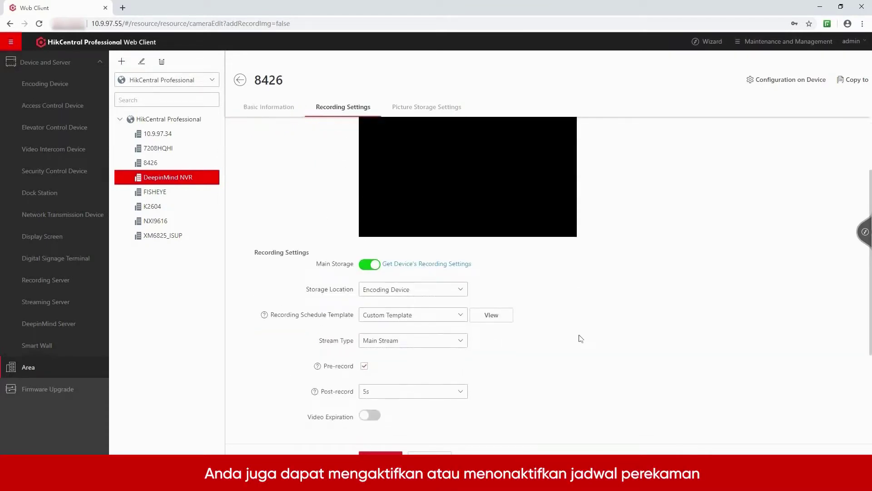
pyautogui.click(366, 264)
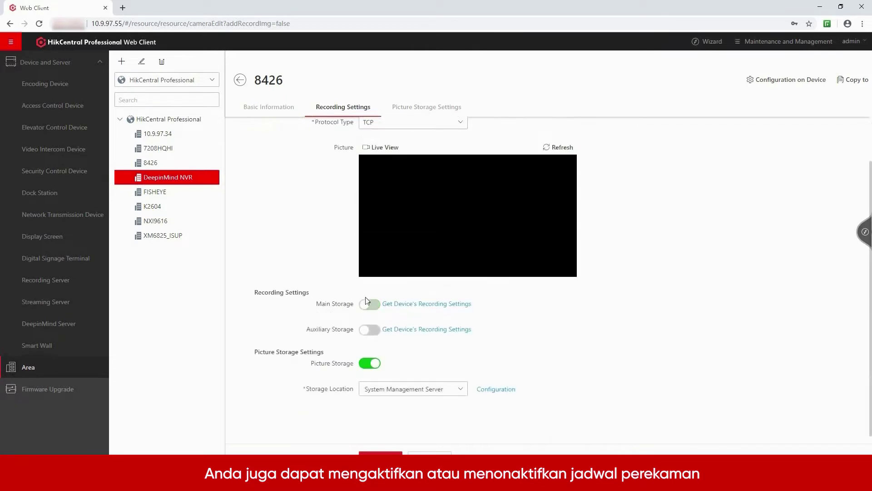
pyautogui.click(371, 305)
pyautogui.click(425, 265)
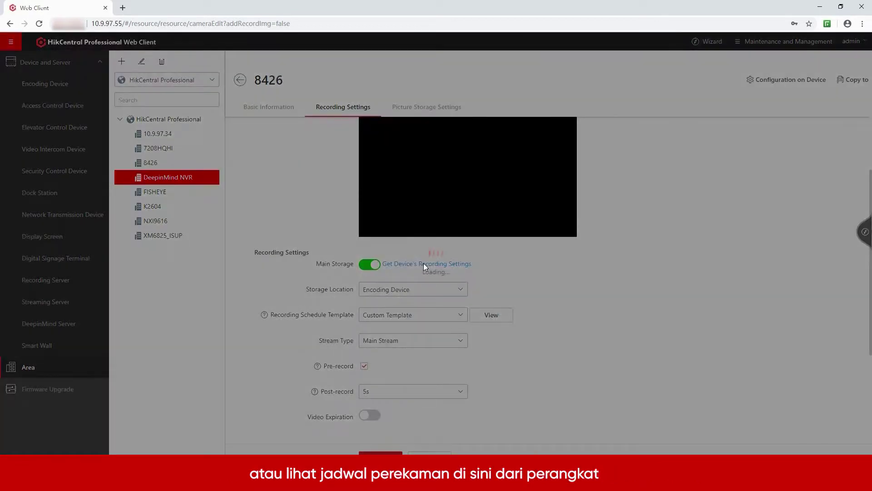
pyautogui.scroll(-2, 424, 268)
pyautogui.click(462, 200)
pyautogui.click(462, 201)
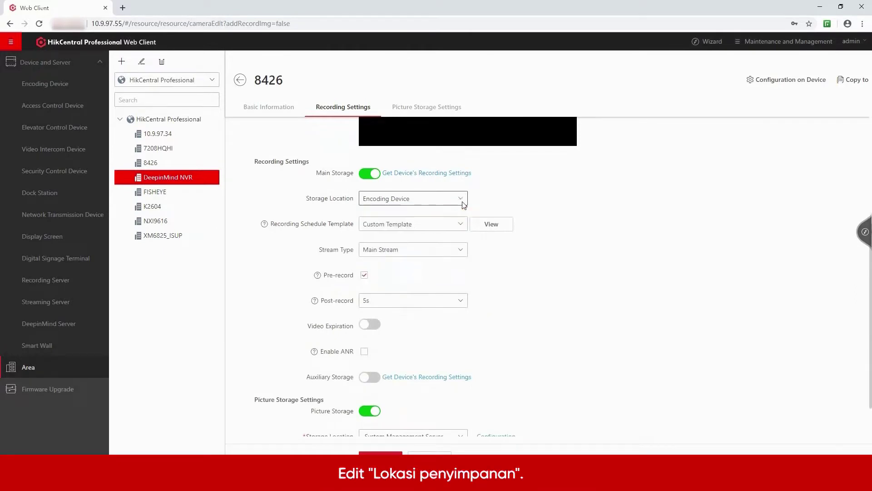
# Step: Create a TEST recording schedule template for 12:00–24:00 every day and save the camera
pyautogui.click(461, 224)
pyautogui.click(392, 241)
pyautogui.moveTo(791, 156)
pyautogui.mouseDown()
pyautogui.moveTo(667, 171)
pyautogui.moveTo(663, 241)
pyautogui.mouseUp()
pyautogui.click(521, 291)
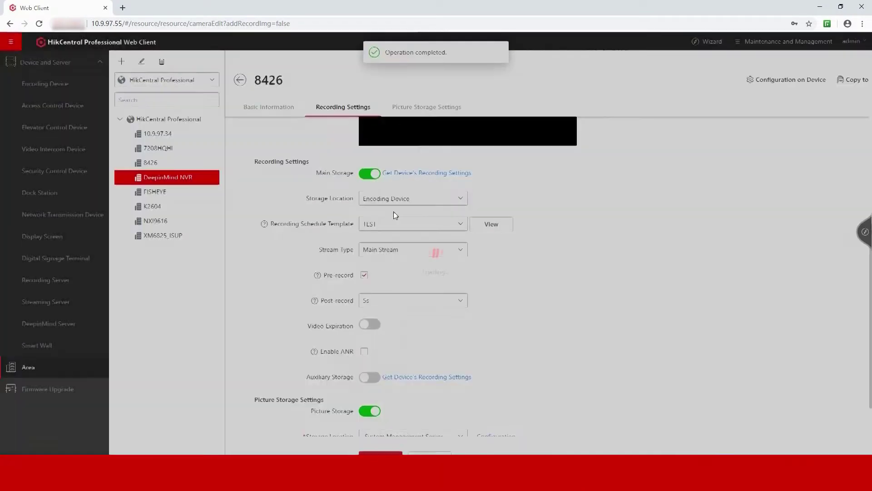
pyautogui.scroll(-2, 535, 299)
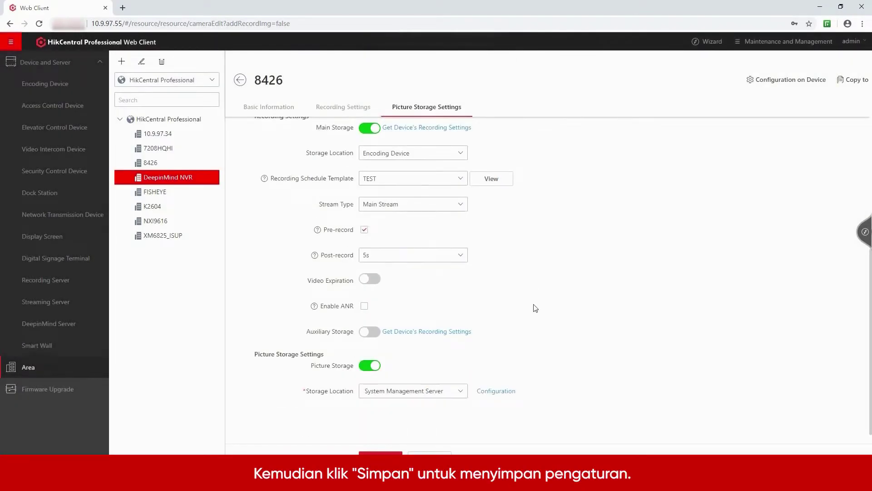
pyautogui.click(381, 456)
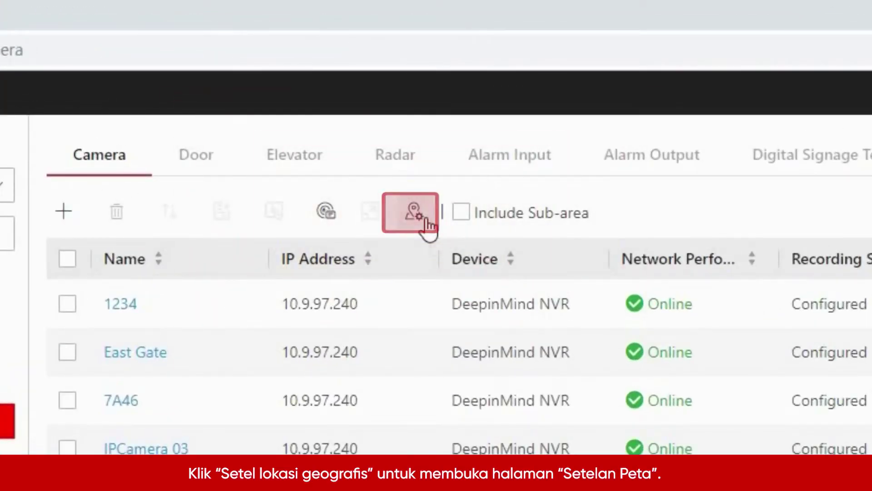
# Step: Open the Map Settings page for the area
pyautogui.click(425, 220)
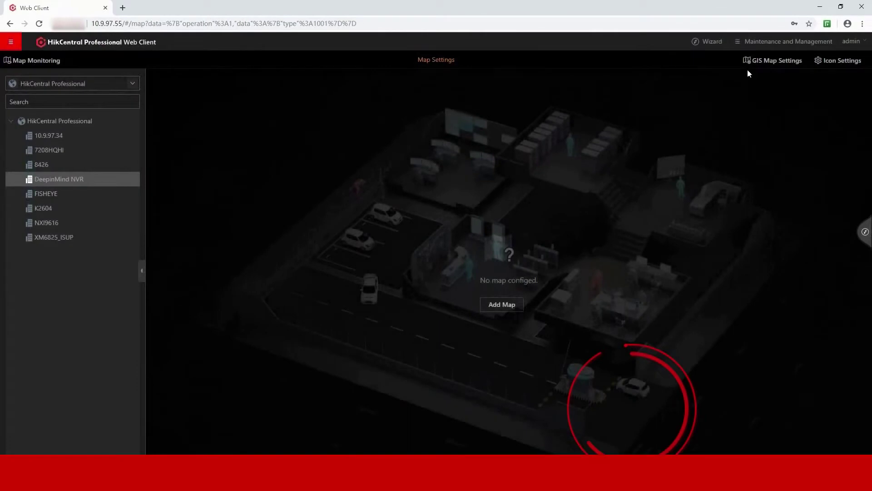
# Step: Leave the GIS map switched off and save the GIS map settings
pyautogui.click(773, 61)
pyautogui.click(705, 99)
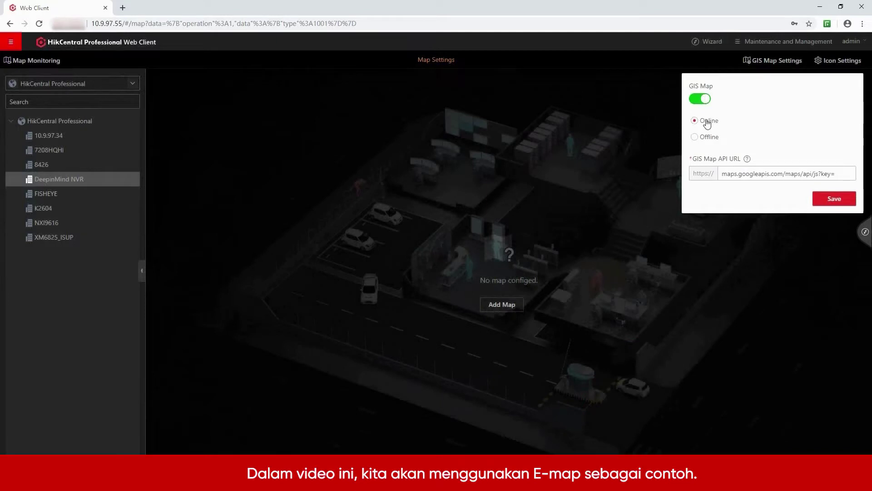
pyautogui.click(699, 100)
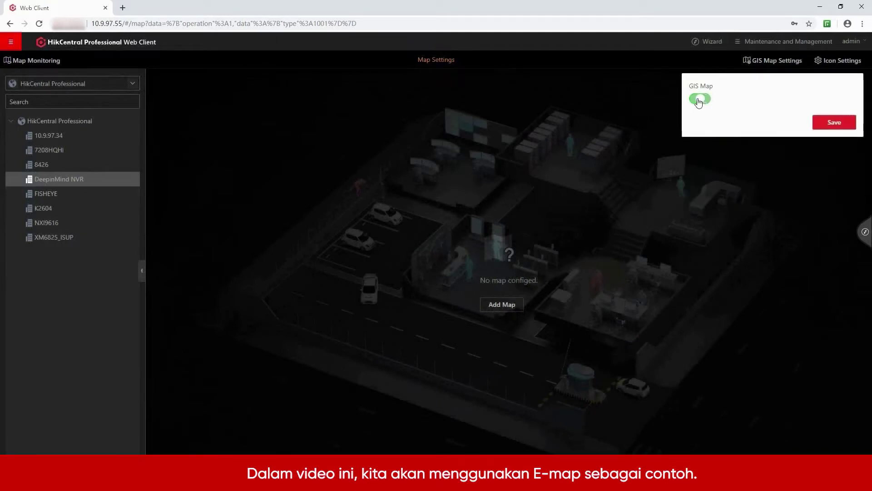
pyautogui.click(834, 123)
# Step: Add the plant-playout floor-plan image as an e-map and filter resources to cameras
pyautogui.click(508, 305)
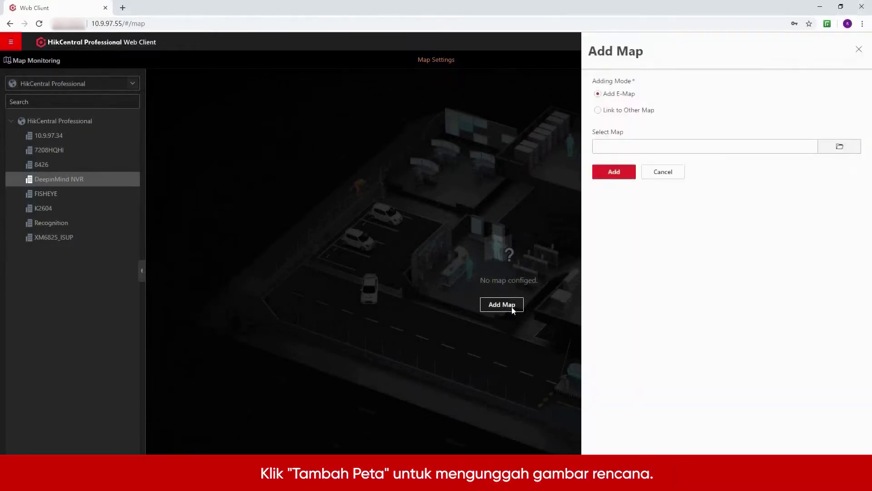
pyautogui.click(827, 146)
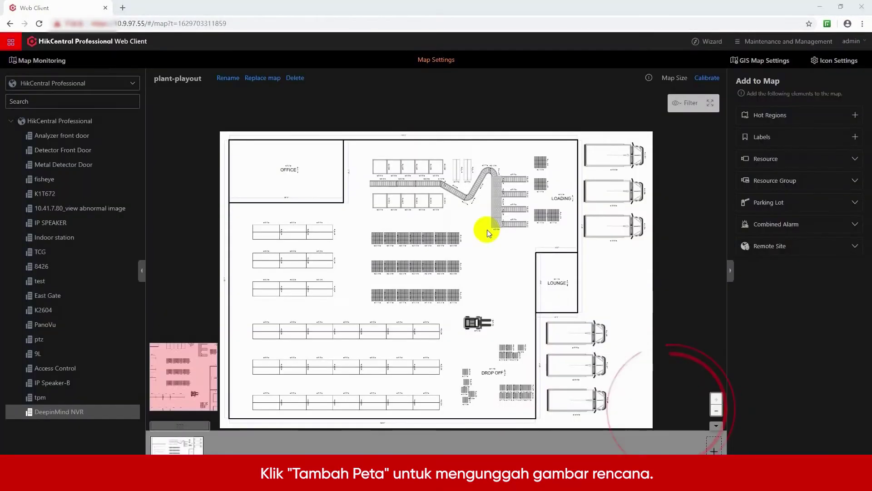
pyautogui.click(773, 158)
pyautogui.click(773, 179)
pyautogui.click(773, 210)
pyautogui.scroll(-2, 755, 273)
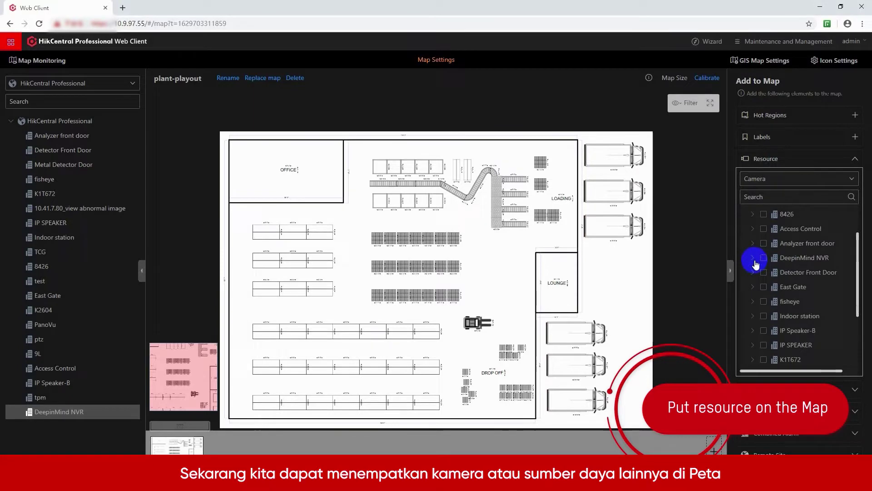
# Step: Drag DeepinMind NVR's TEST A to DROP OFF and TEST B to LOADING, then edit TEST B's detection area
pyautogui.click(754, 259)
pyautogui.click(770, 273)
pyautogui.moveTo(771, 290); pyautogui.dragTo(545, 188)
pyautogui.moveTo(446, 345); pyautogui.dragTo(489, 382)
pyautogui.click(546, 188)
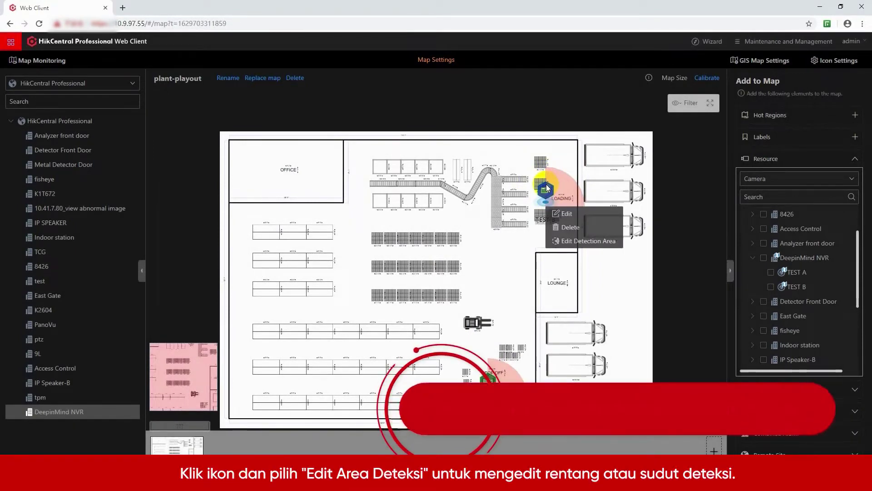
pyautogui.click(563, 241)
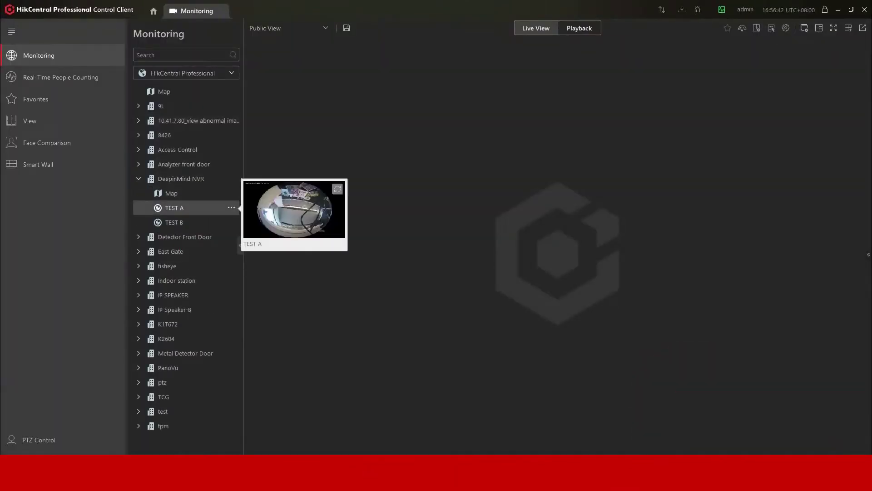
# Step: Start TEST A's live view and switch the window division to Average 9
pyautogui.doubleClick(175, 207)
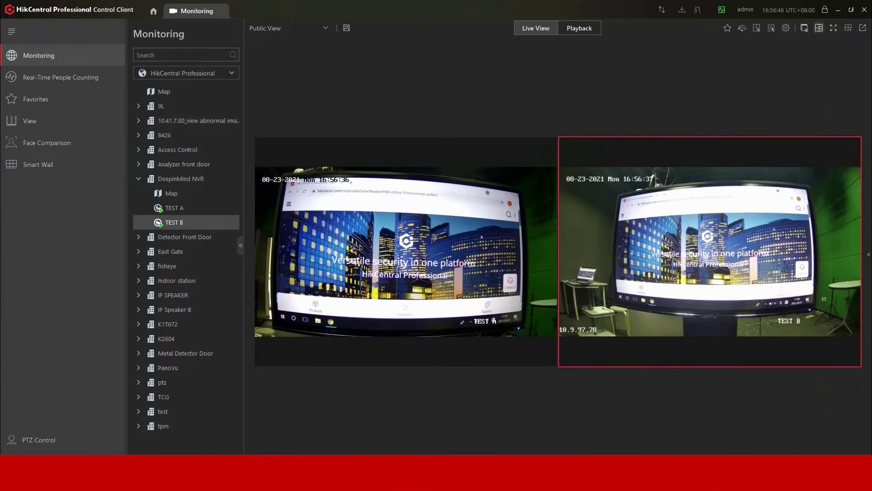
pyautogui.click(820, 27)
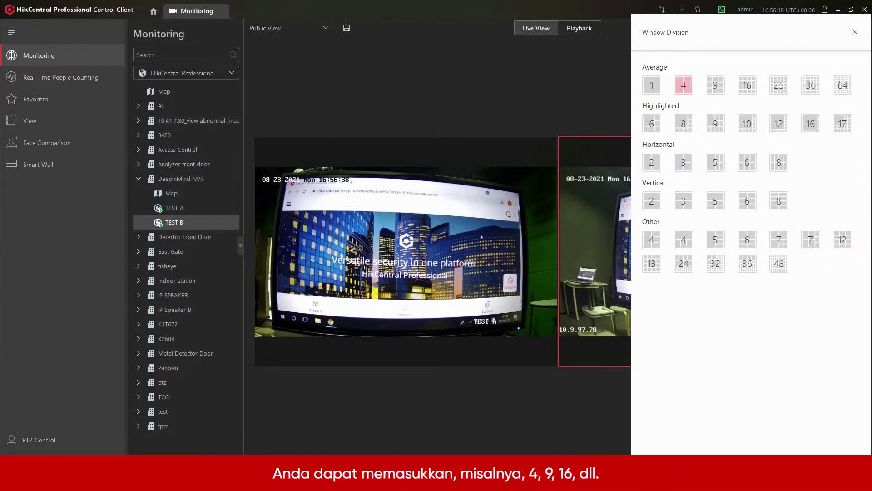
pyautogui.click(715, 85)
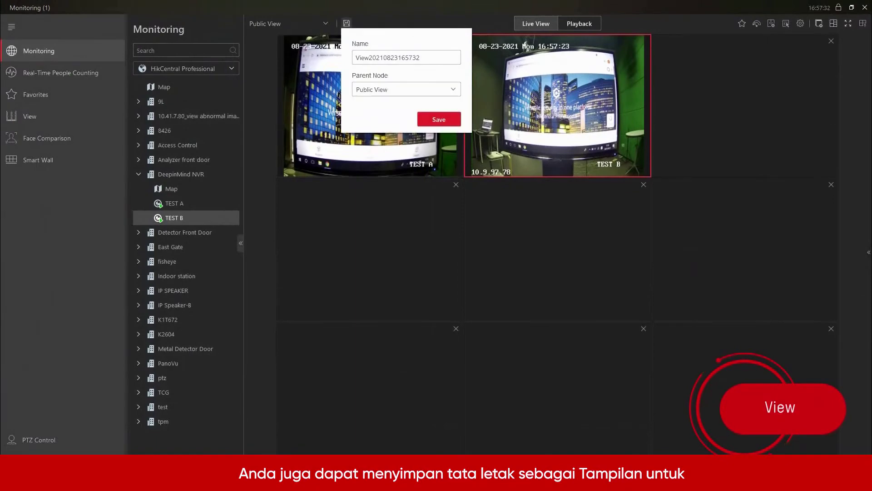
# Step: Save the current layout as the view TEST, then open the TESTVIEW public view
pyautogui.write('TESTVIEW')
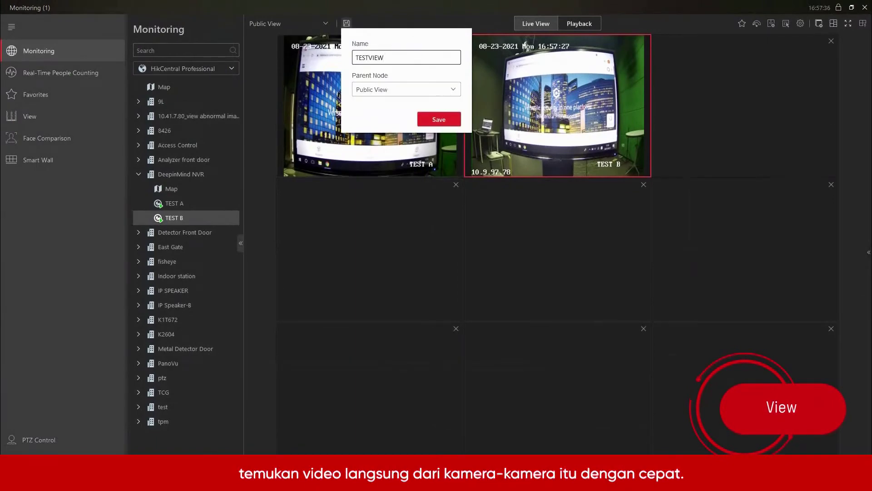
pyautogui.press('Return')
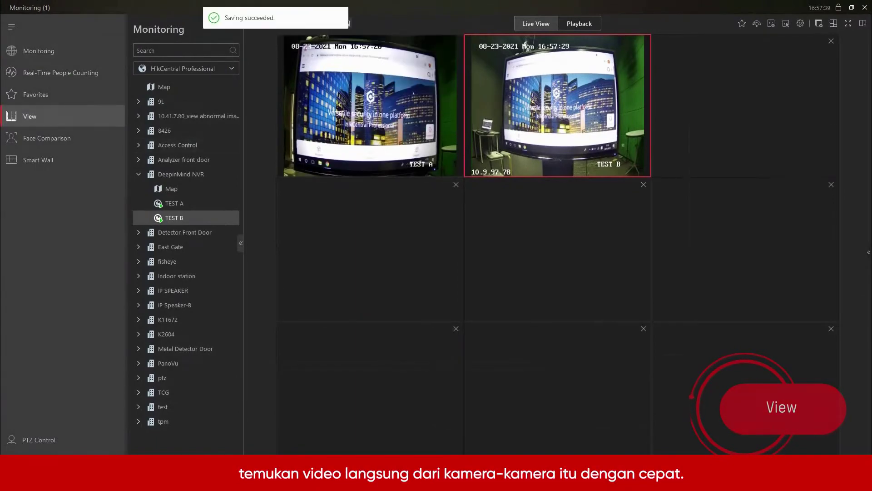
pyautogui.click(139, 94)
pyautogui.click(179, 109)
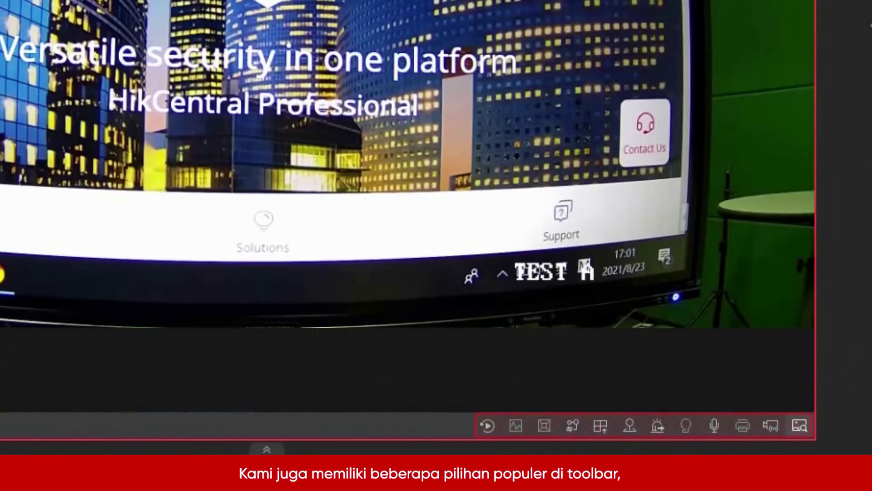
# Step: Dewarp the fisheye picture with Fisheye Expansion
pyautogui.click(544, 425)
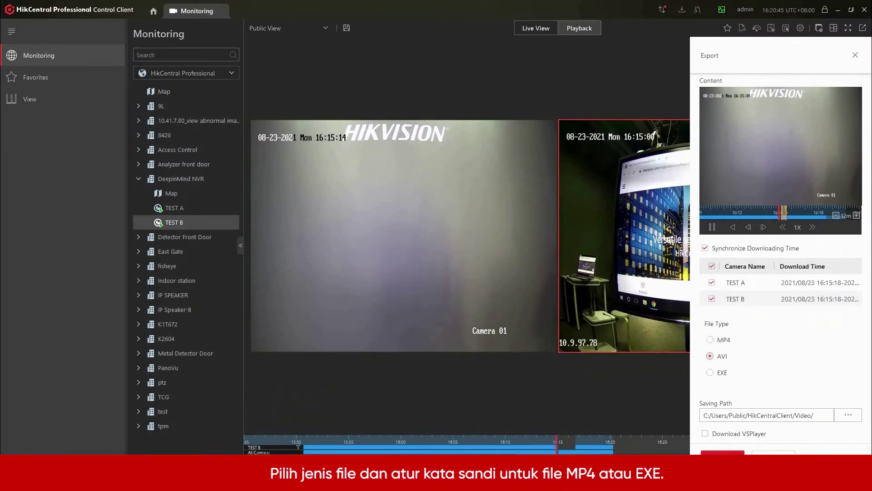
# Step: Export the TEST A and TEST B recordings as a password-protected EXE file
pyautogui.click(709, 372)
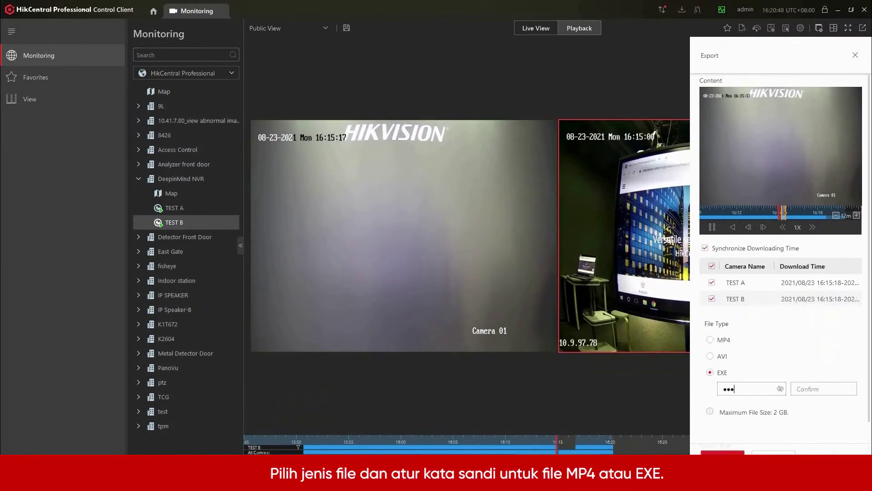
pyautogui.write('23')
pyautogui.click(722, 453)
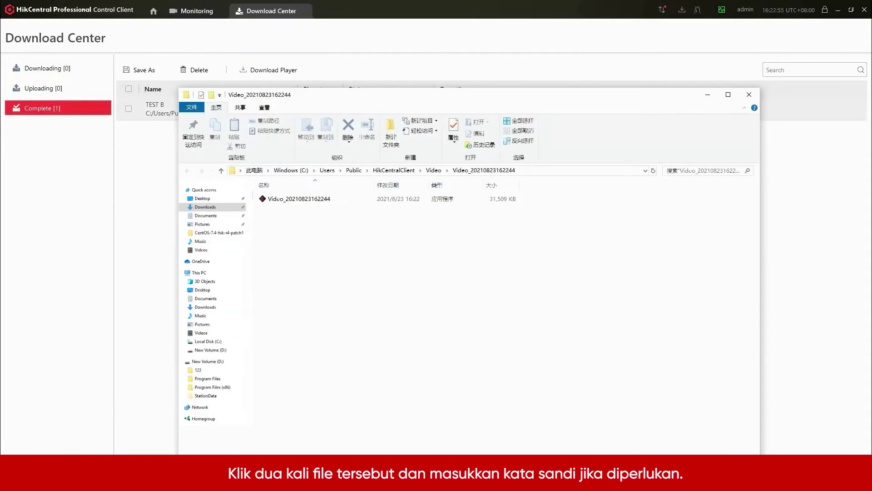
# Step: Open the exported video in VSPlayer and enter its password to play it
pyautogui.doubleClick(291, 144)
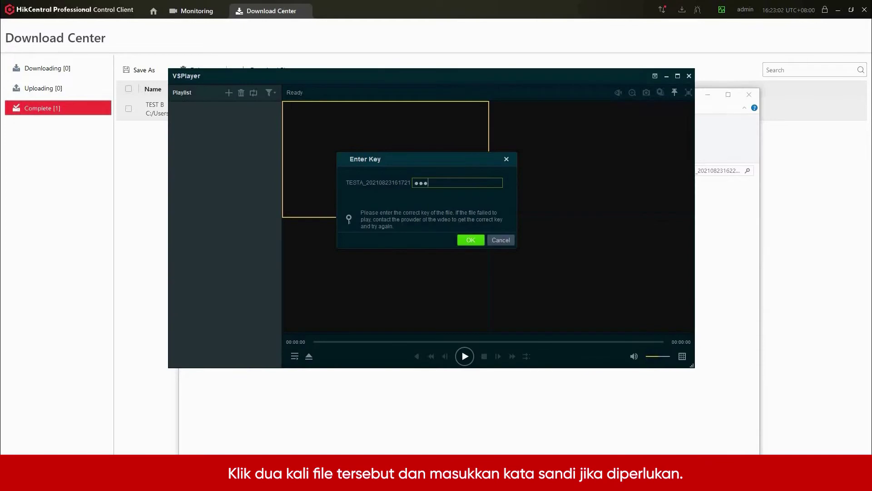
pyautogui.press('Return')
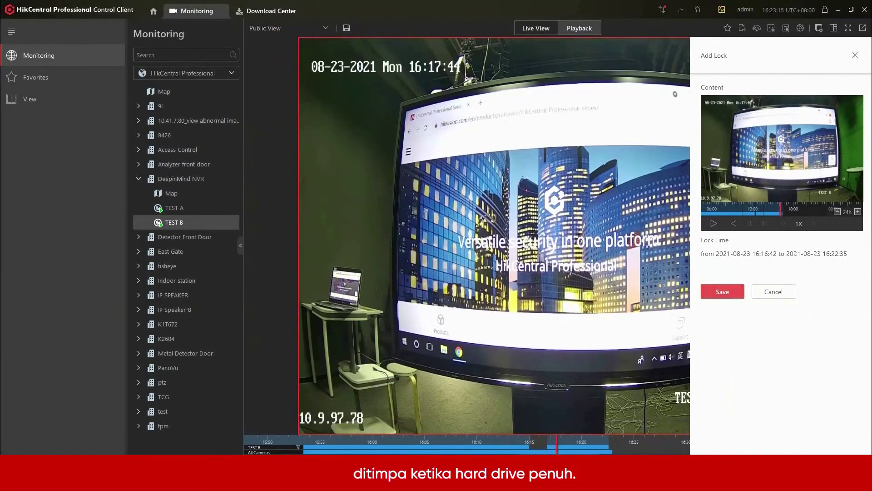
# Step: Save the lock on TEST B's footage from 16:16:42 to 16:22:35
pyautogui.press('Return')
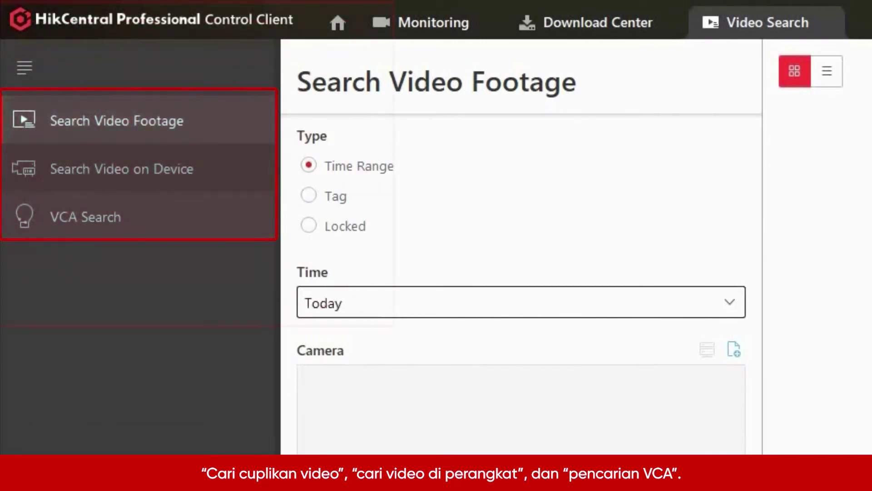
# Step: Search today's locked footage from the DeepinMind NVR cameras and play the first result
pyautogui.click(309, 225)
pyautogui.click(734, 349)
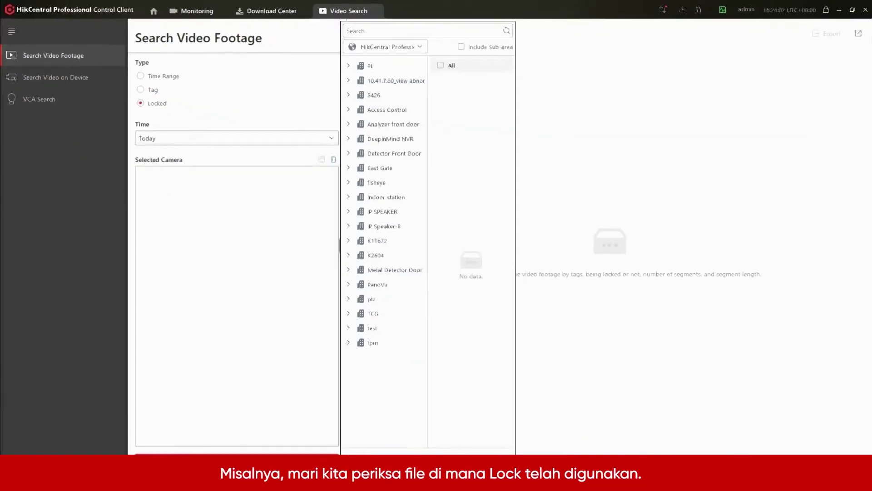
pyautogui.click(383, 139)
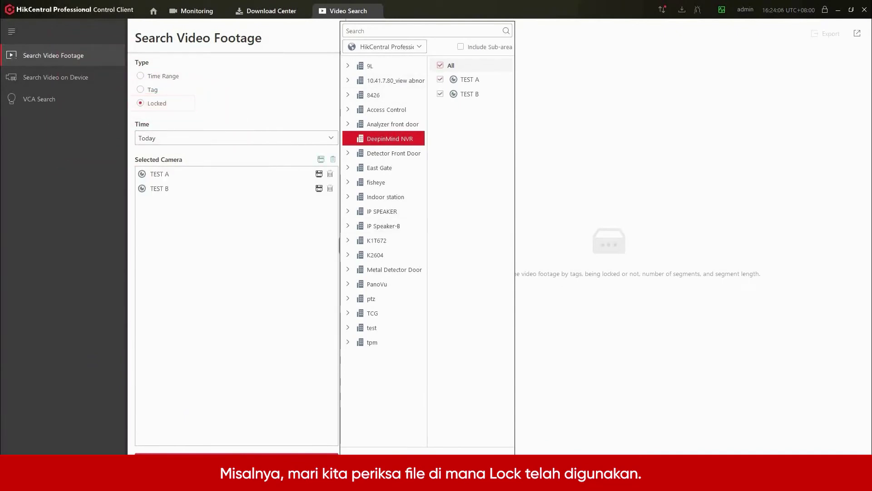
pyautogui.click(236, 459)
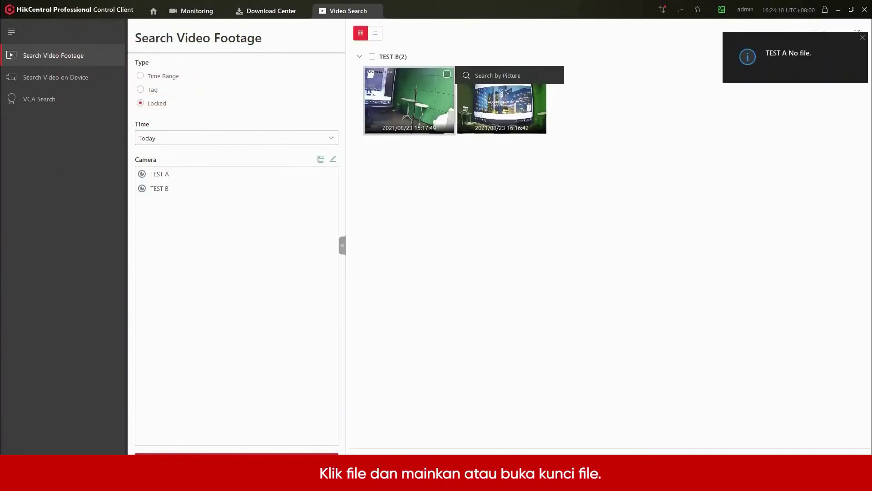
pyautogui.click(409, 100)
pyautogui.click(39, 99)
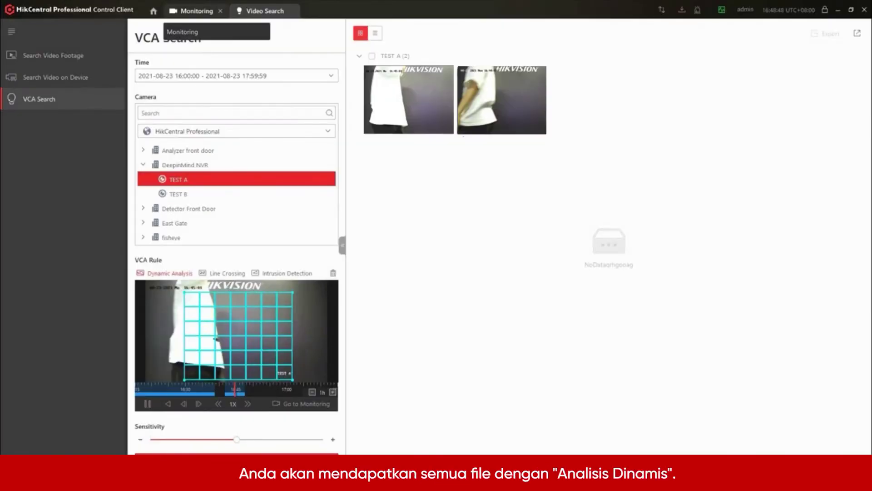
# Step: Jump from the VCA search result to TEST A's playback in Monitoring
pyautogui.click(191, 10)
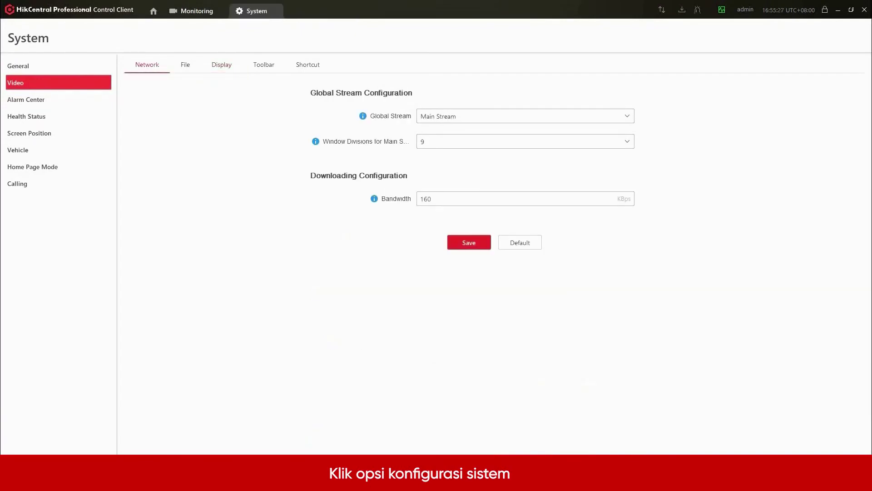
# Step: Review the File, Network, Display and Toolbar settings, then view TEST B live on the e-map
pyautogui.click(185, 65)
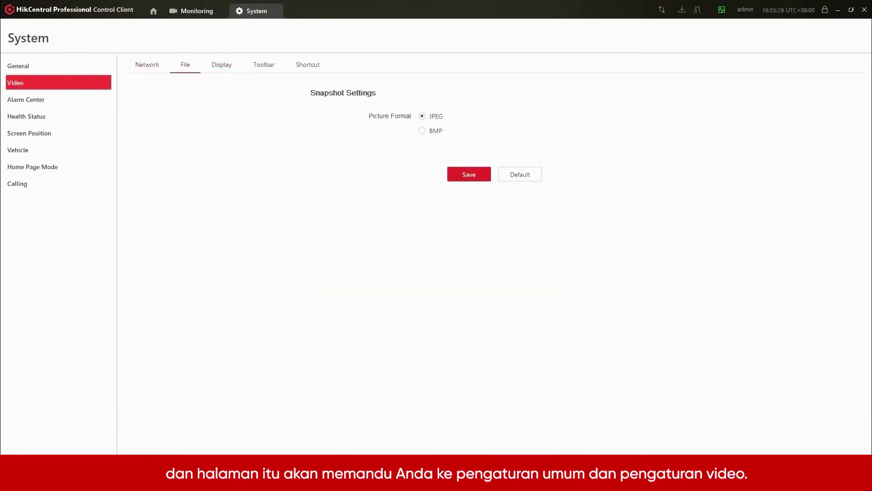
pyautogui.click(147, 64)
pyautogui.click(222, 64)
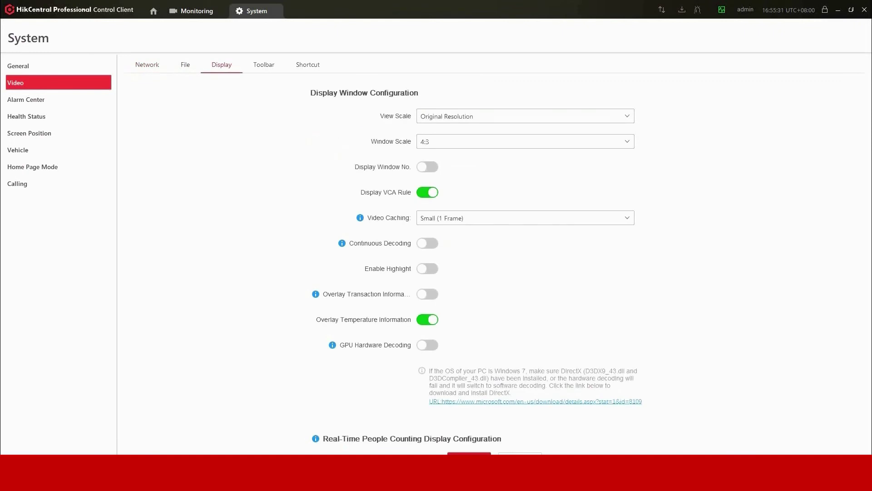
pyautogui.click(264, 64)
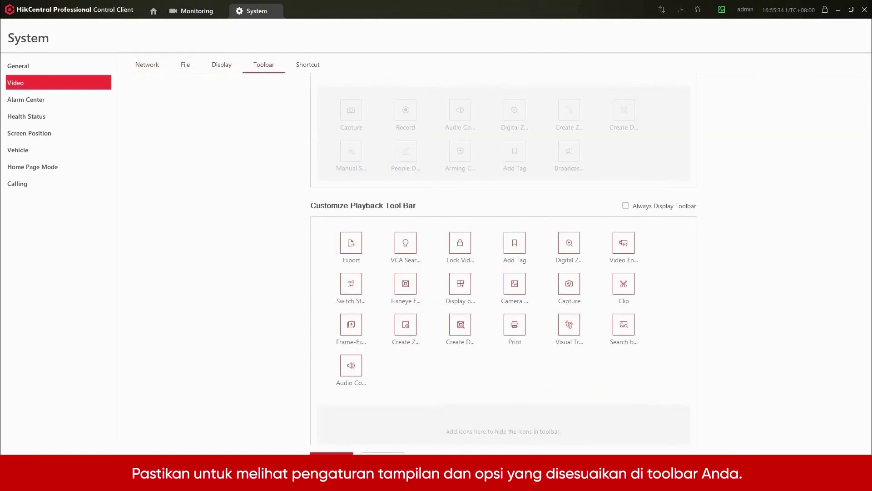
pyautogui.scroll(4, 504, 254)
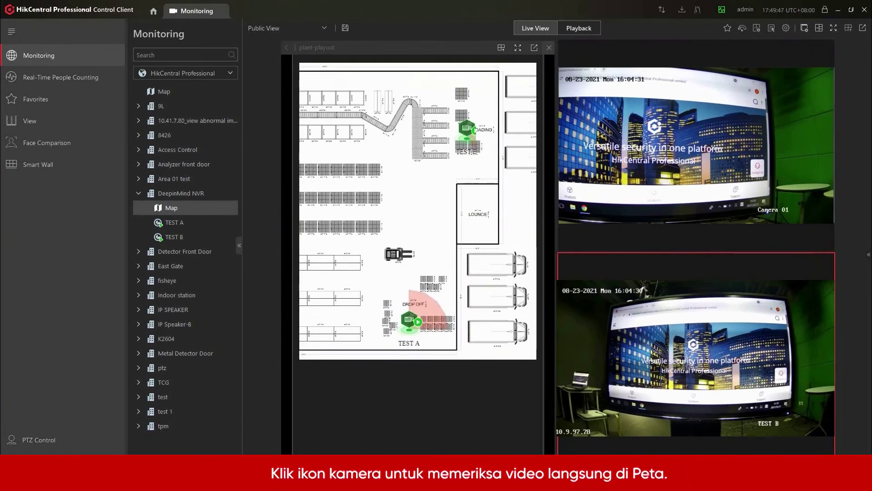
pyautogui.click(467, 129)
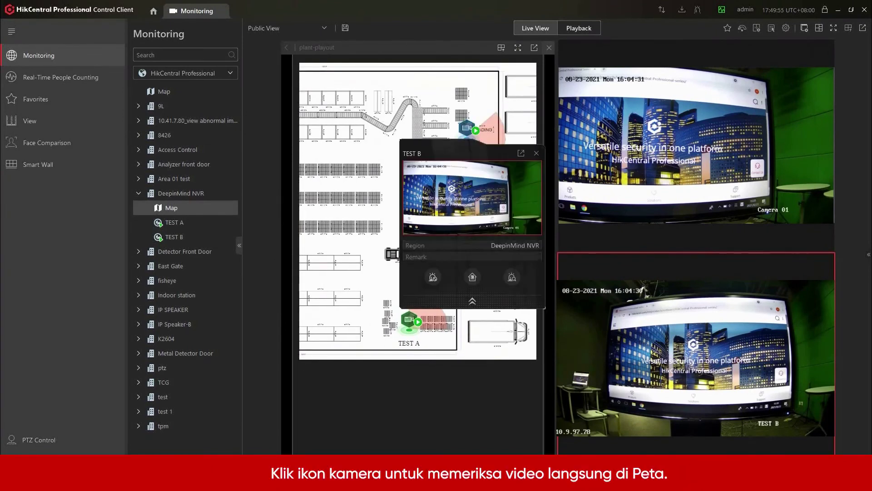